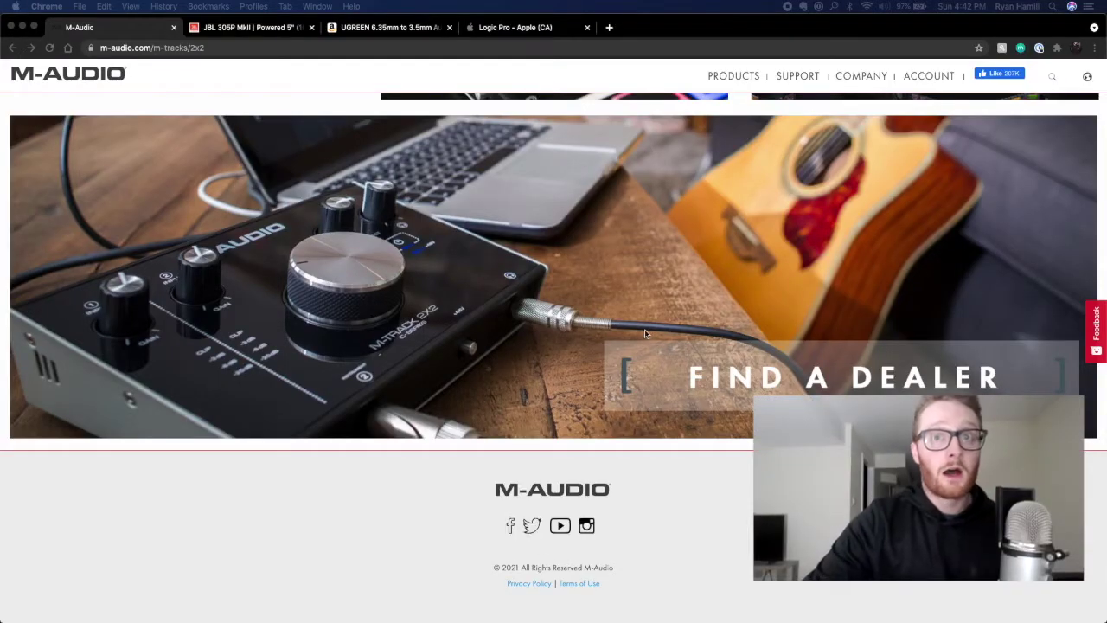
Scroll through the M-Track 2X2 product page on the M-Audio site
scroll(644, 333, "up", 15)
scroll(644, 333, "up", 5)
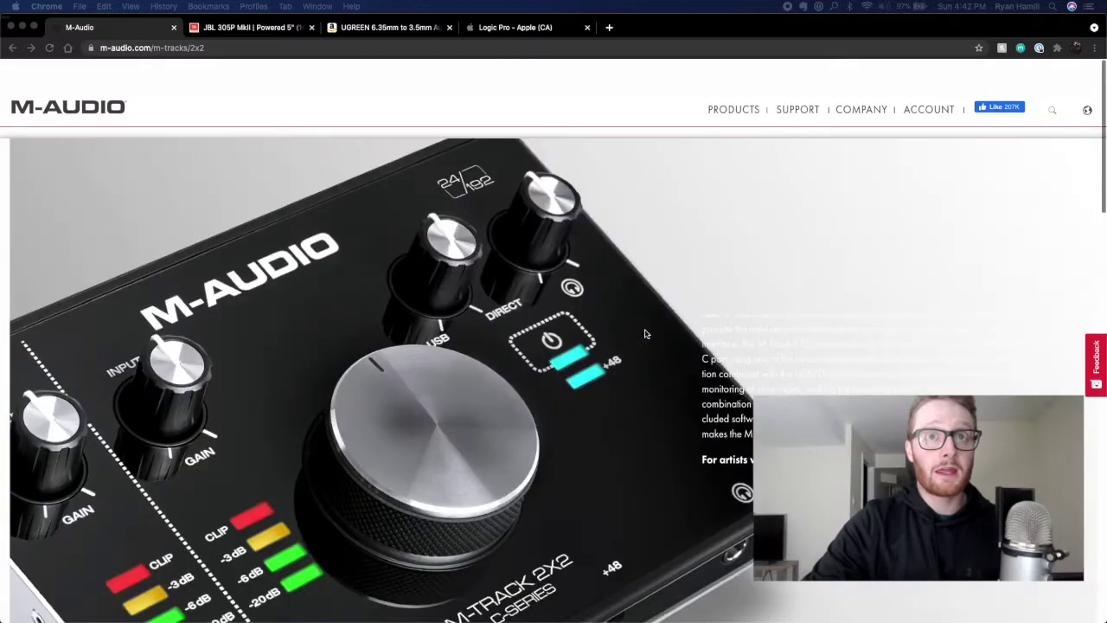
scroll(644, 333, "down", 2)
scroll(644, 333, "down", 2)
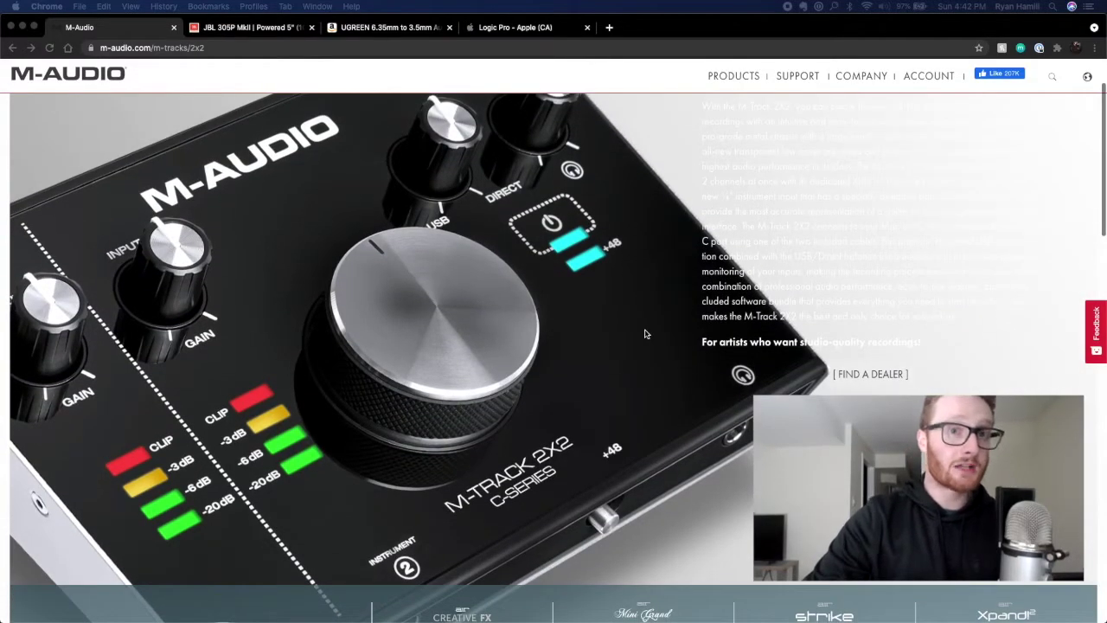
scroll(644, 333, "down", 15)
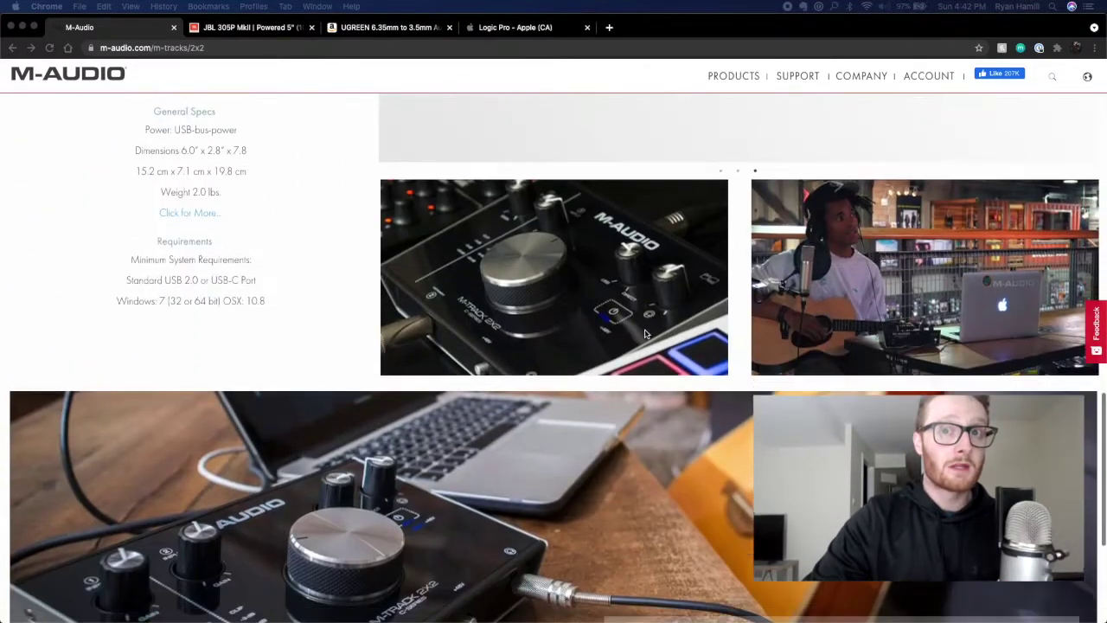
scroll(644, 332, "down", 8)
scroll(644, 333, "up", 2)
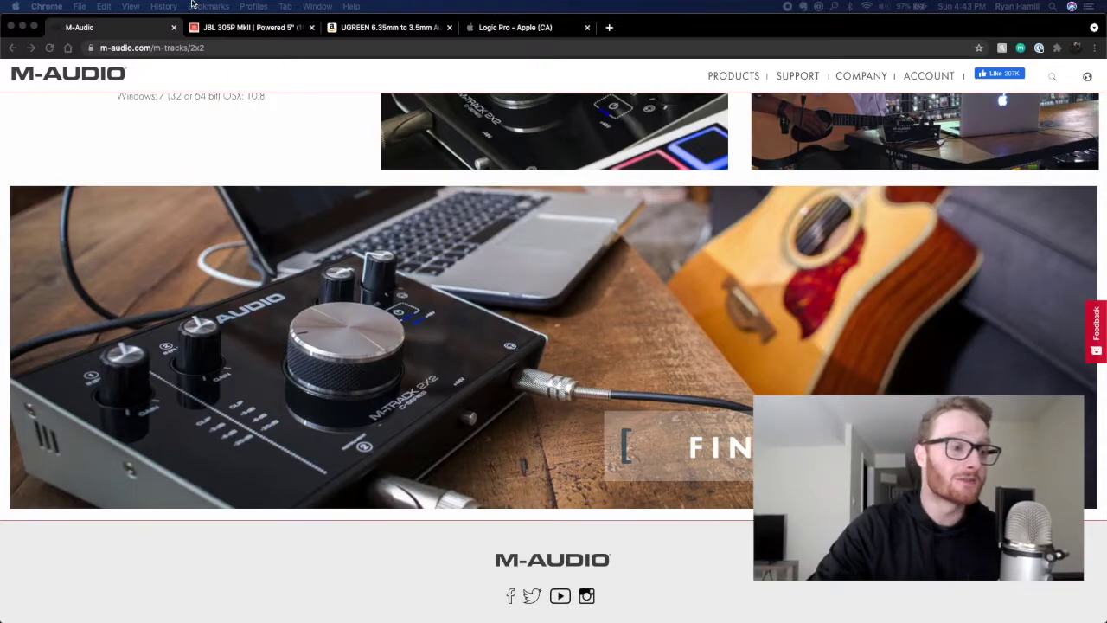
Glance at the JBL 305P MkII product page, then return to the M-Track 2X2 page
left_click(263, 28)
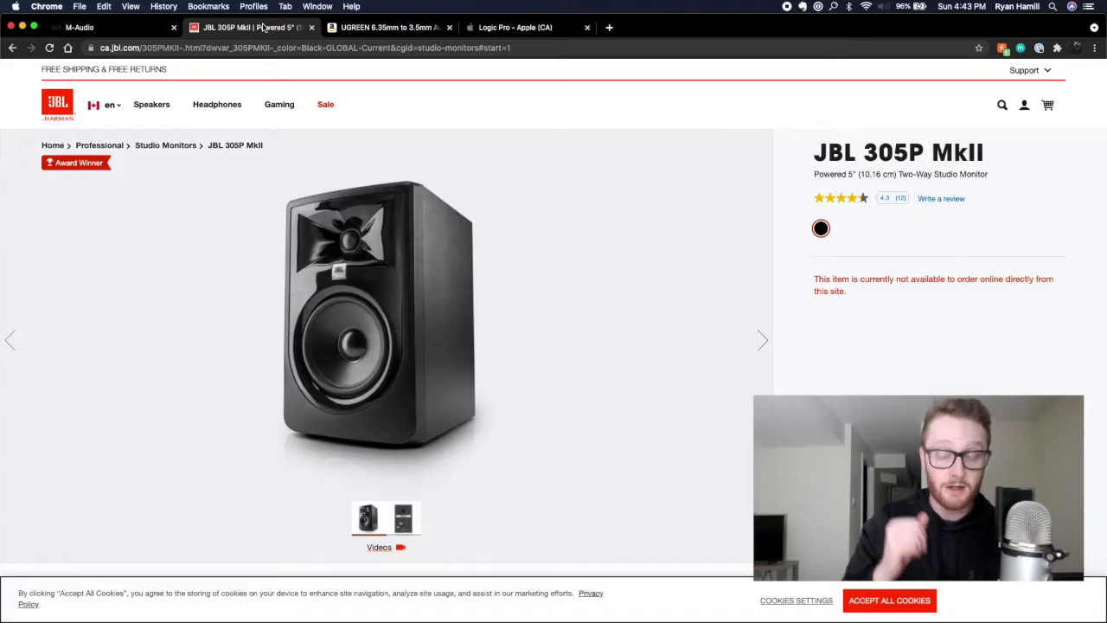
left_click(116, 32)
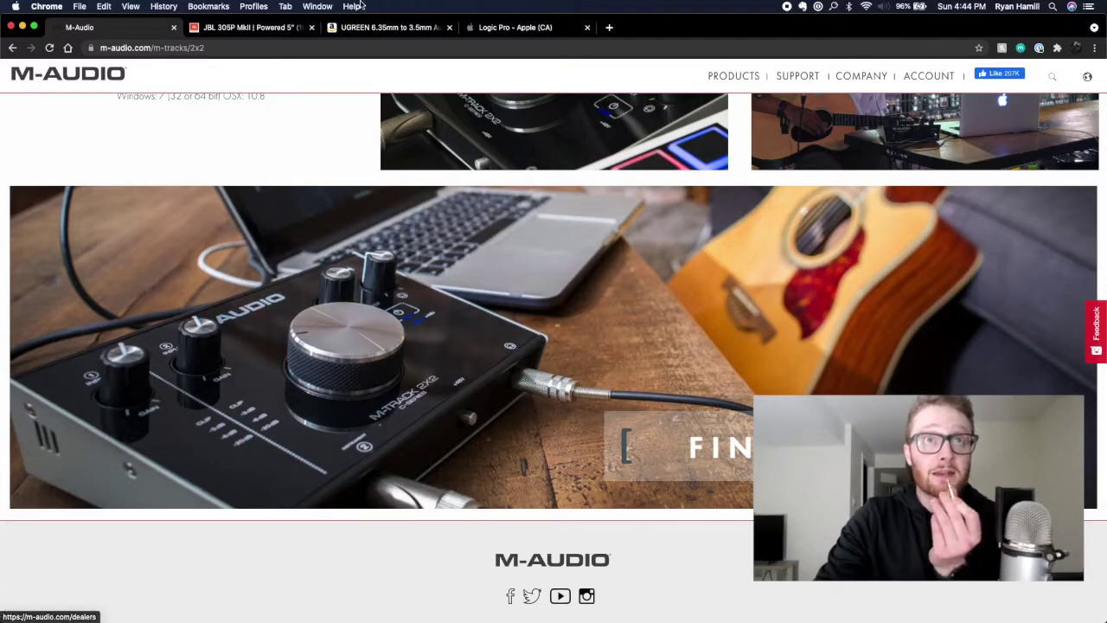
Switch to the Amazon listing for the UGREEN 6.35mm to 3.5mm audio jack adapter
left_click(365, 29)
Look over the $8.59 UGREEN adapter listing, then bring up Apple's Logic Pro page
mouse_move(357, 277)
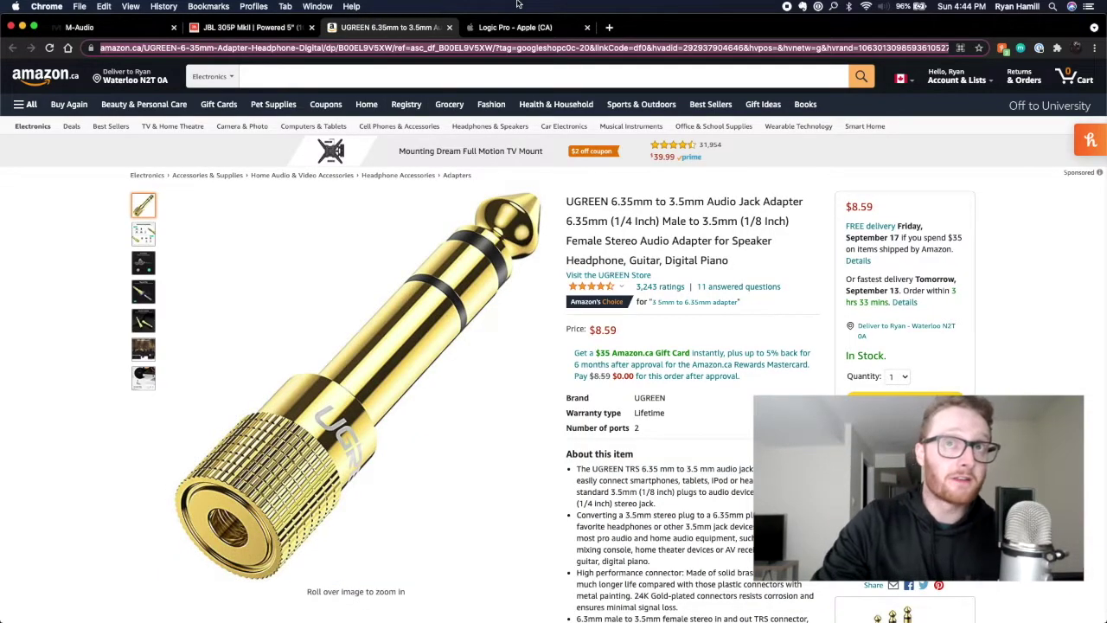
left_click(509, 29)
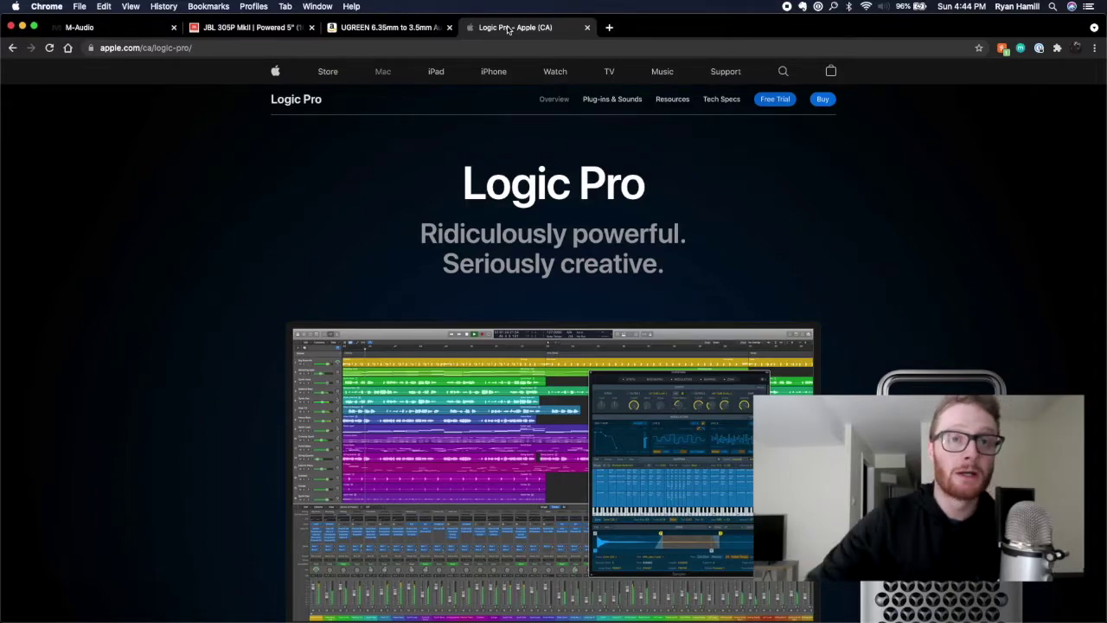
Scroll the Logic Pro overview page, then switch to the Logic Pro Untitled 1 project
scroll(315, 218, "down", 3)
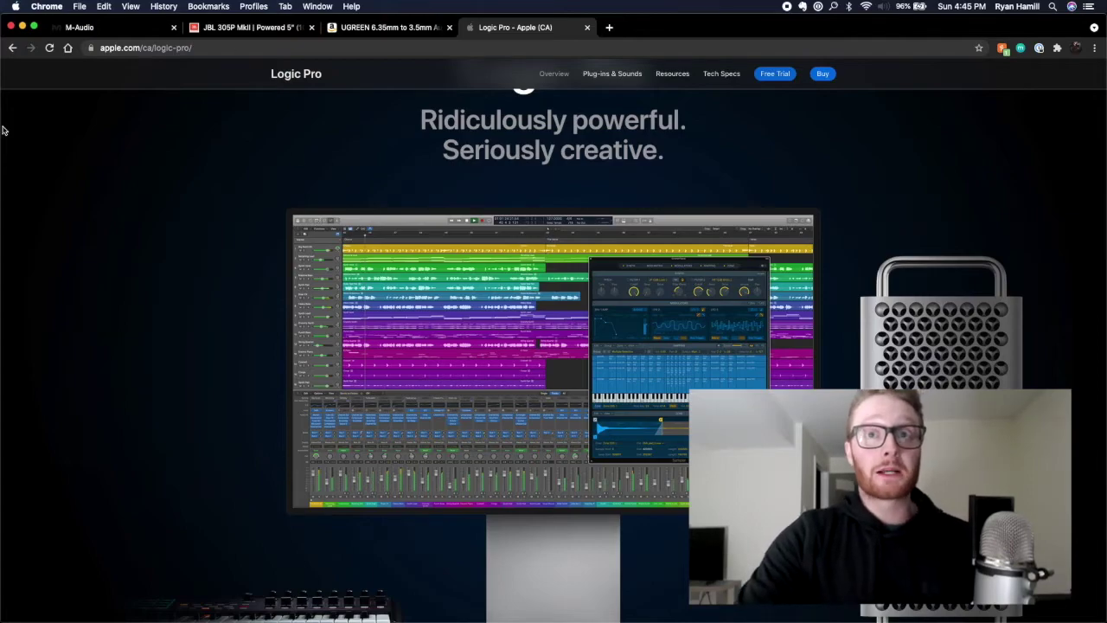
key("super+Tab")
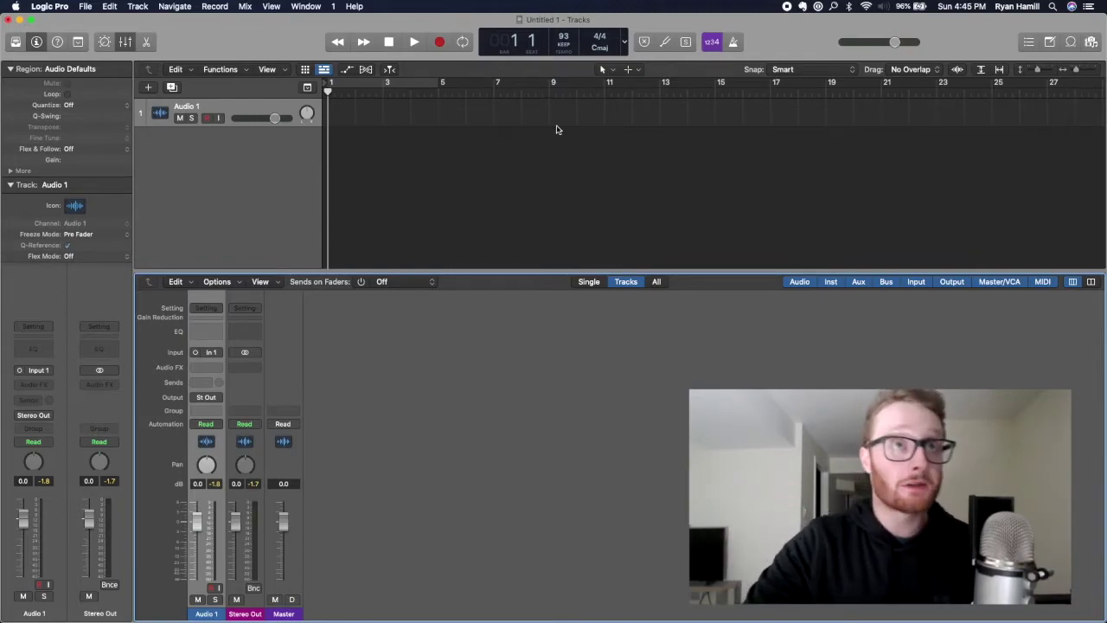
Delete the old Audio 1 track and create a new plain Audio track on Input 1
key("super+BackSpace")
key("x")
double_click(252, 109)
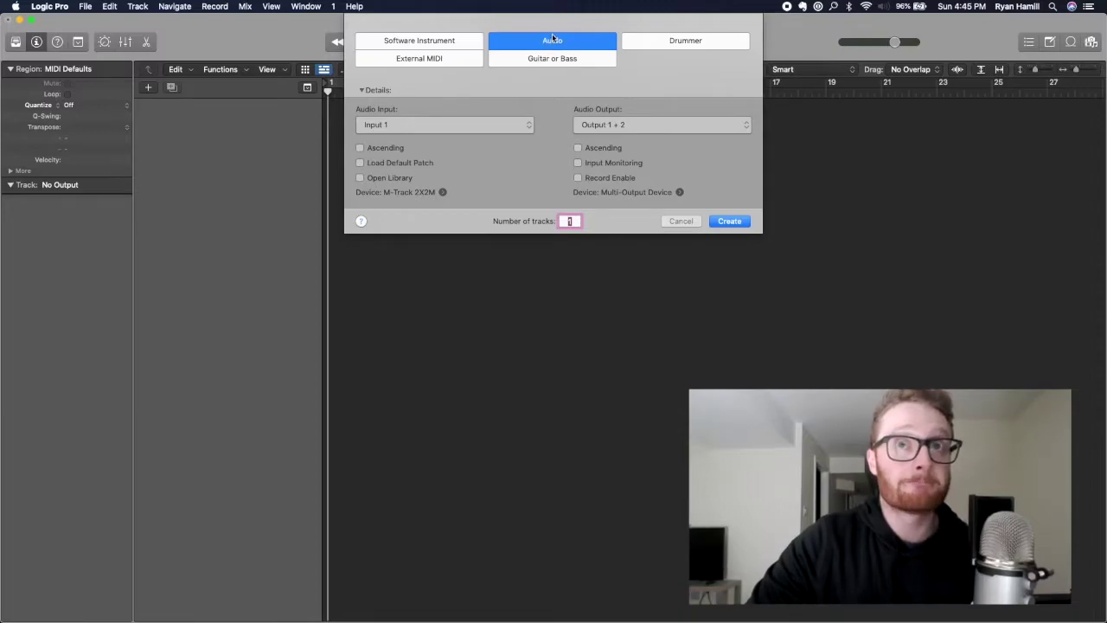
left_click(558, 60)
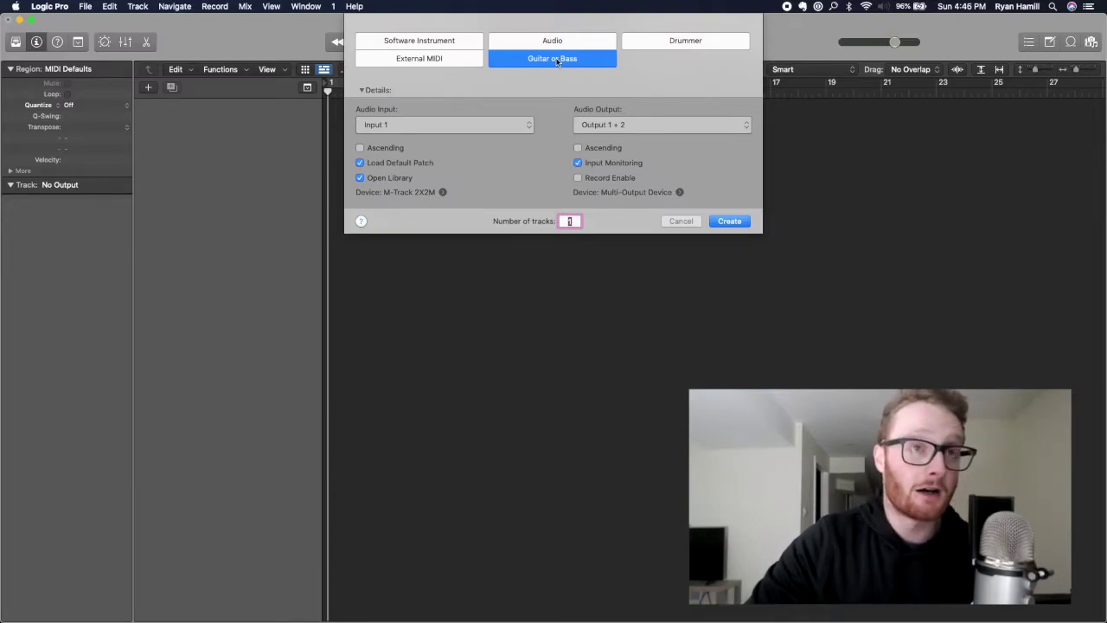
left_click(554, 41)
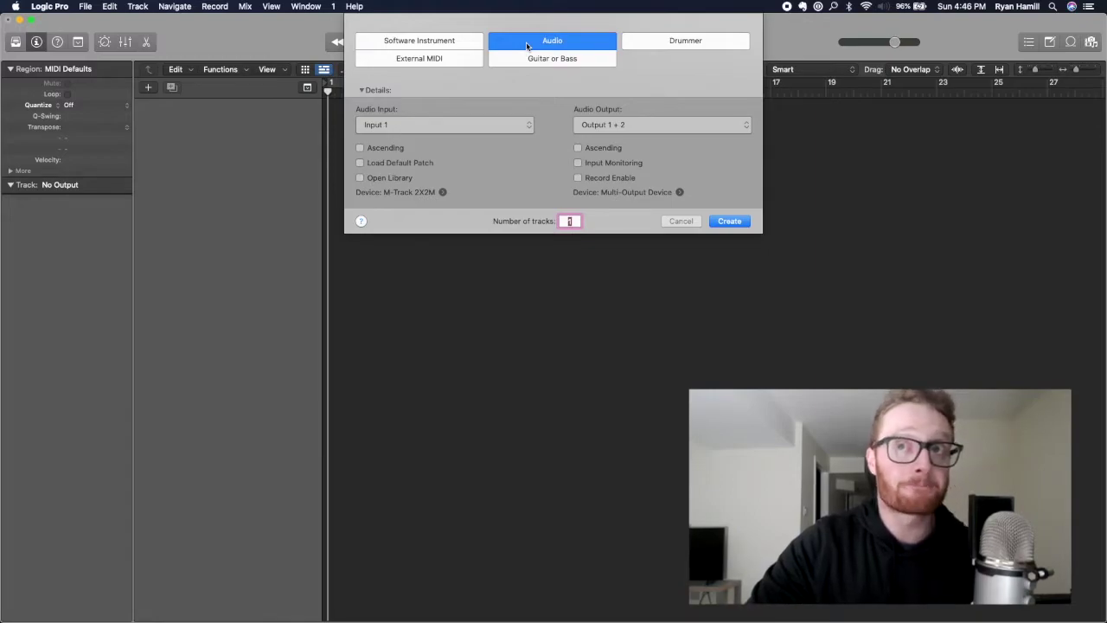
left_click(733, 223)
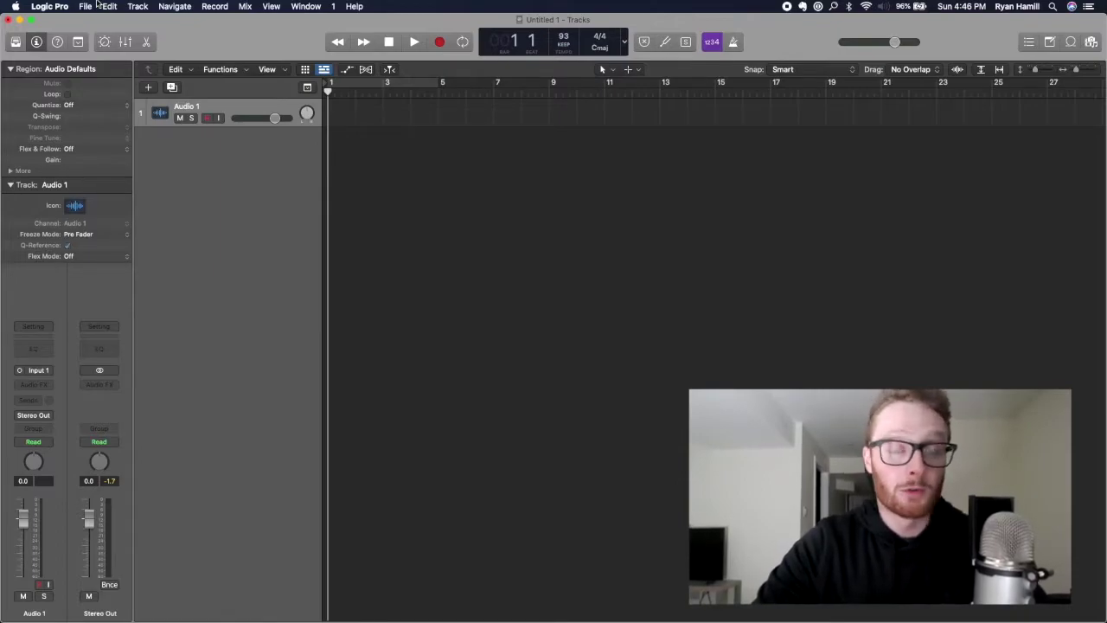
Check audio device preferences, keeping M-Track 2X2M as input and output unchanged, then show the mixer
left_click(49, 5)
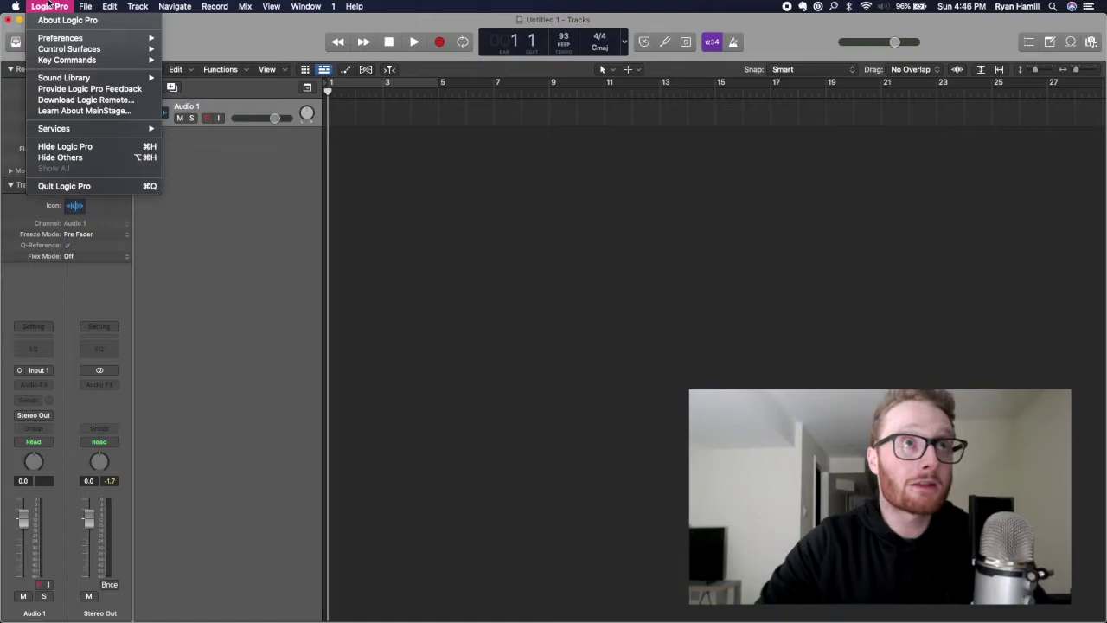
mouse_move(77, 43)
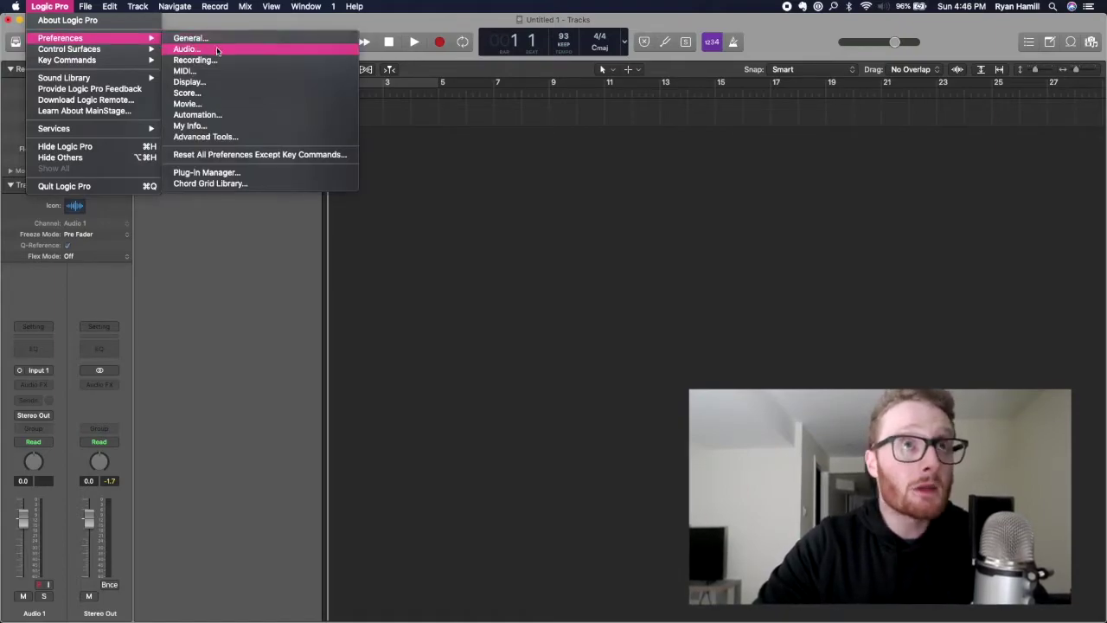
left_click(185, 49)
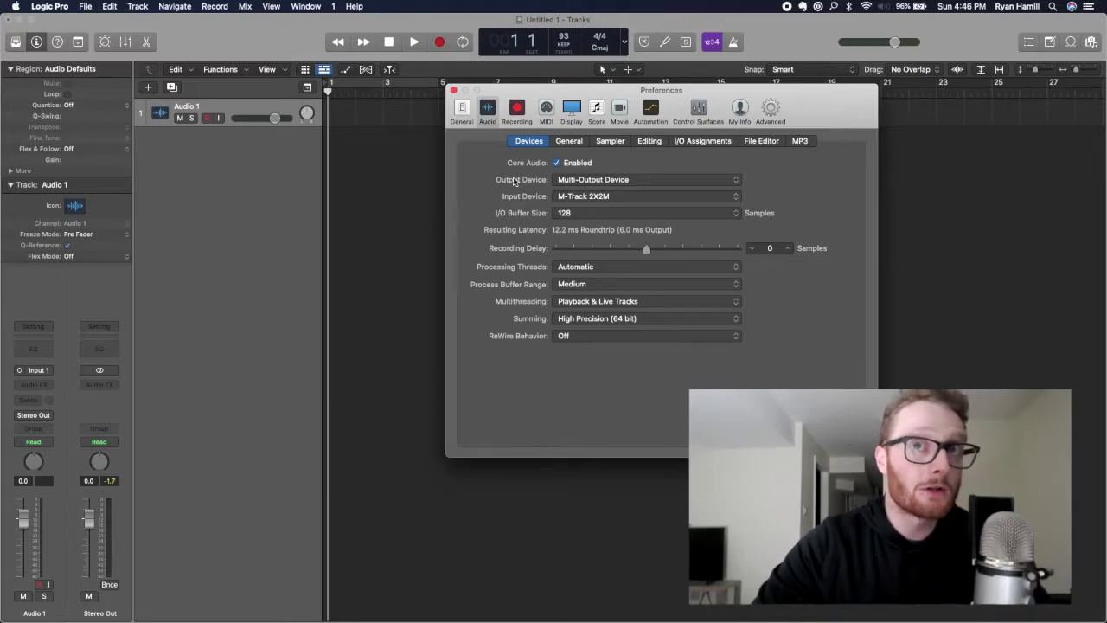
left_click(596, 196)
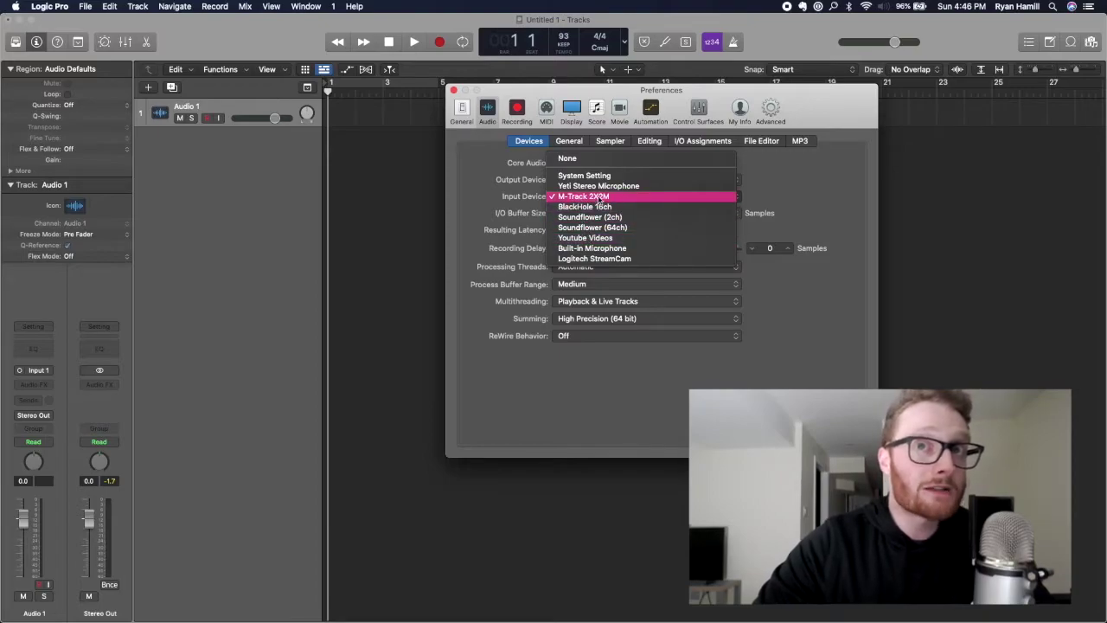
left_click(592, 198)
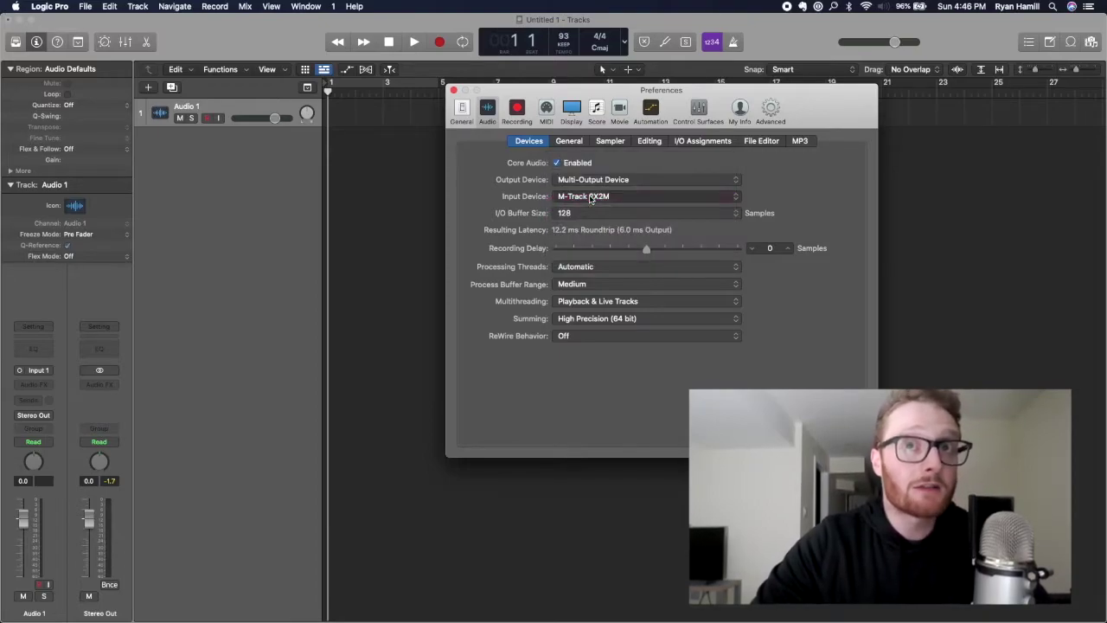
left_click(638, 179)
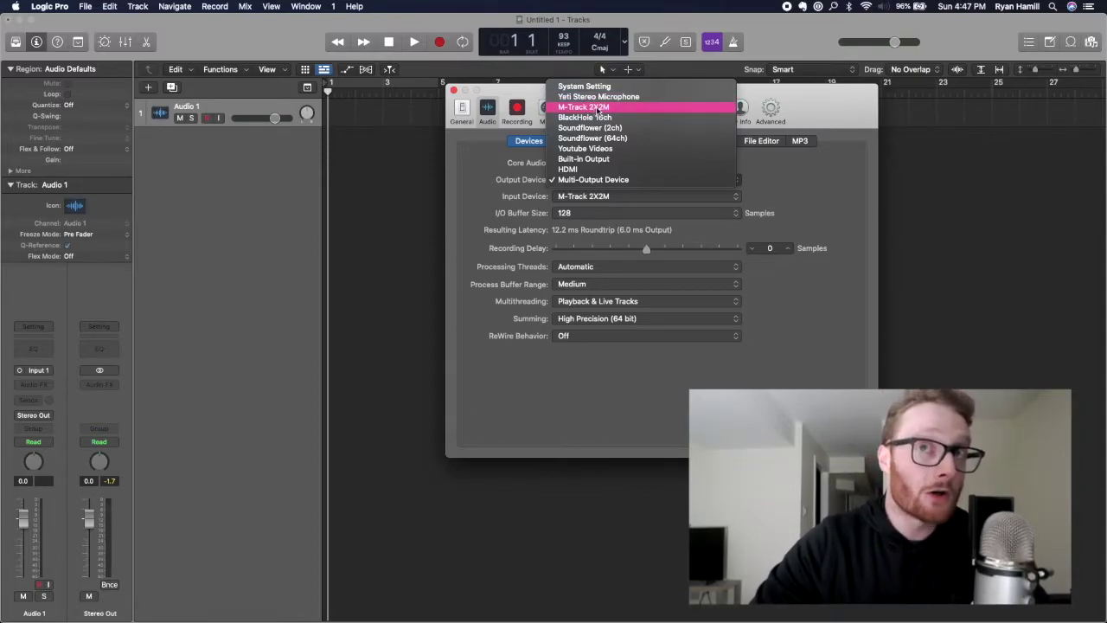
left_click(461, 241)
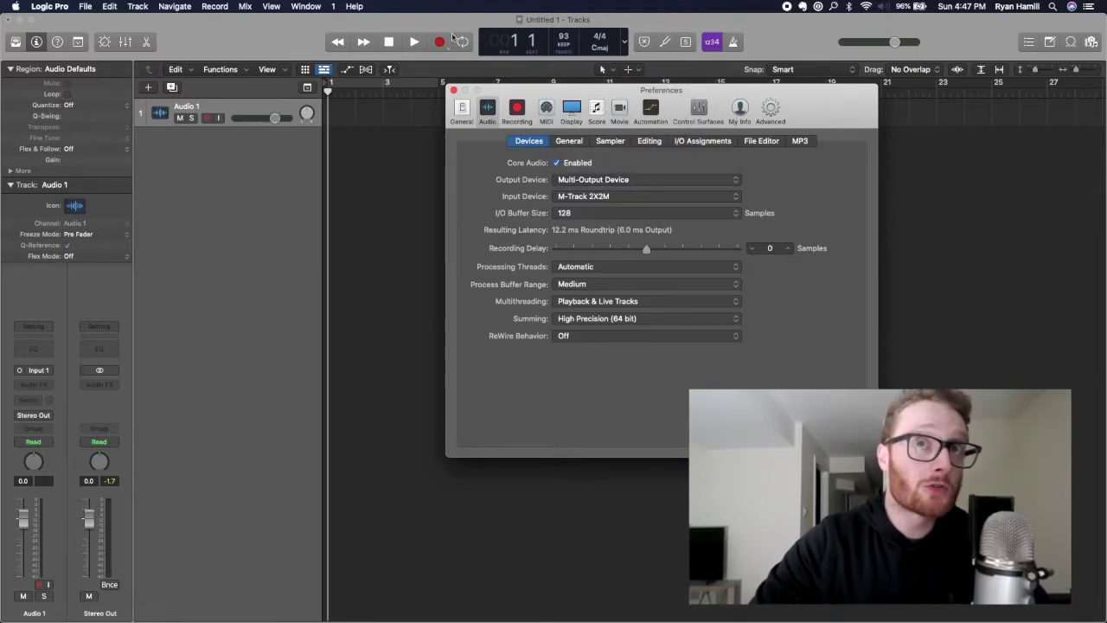
left_click(453, 90)
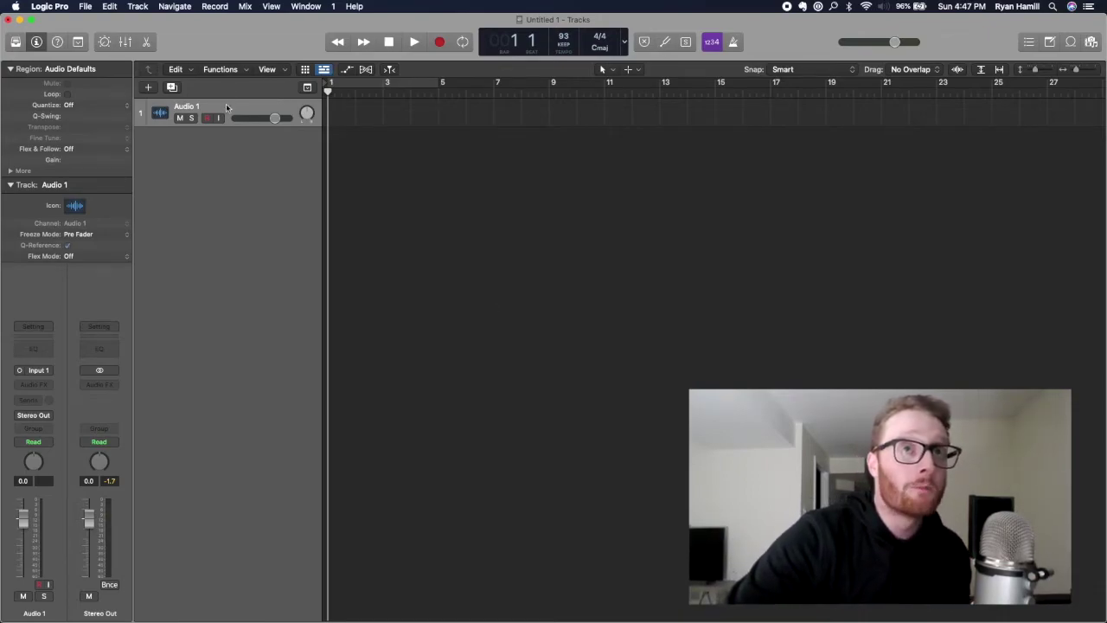
key("x")
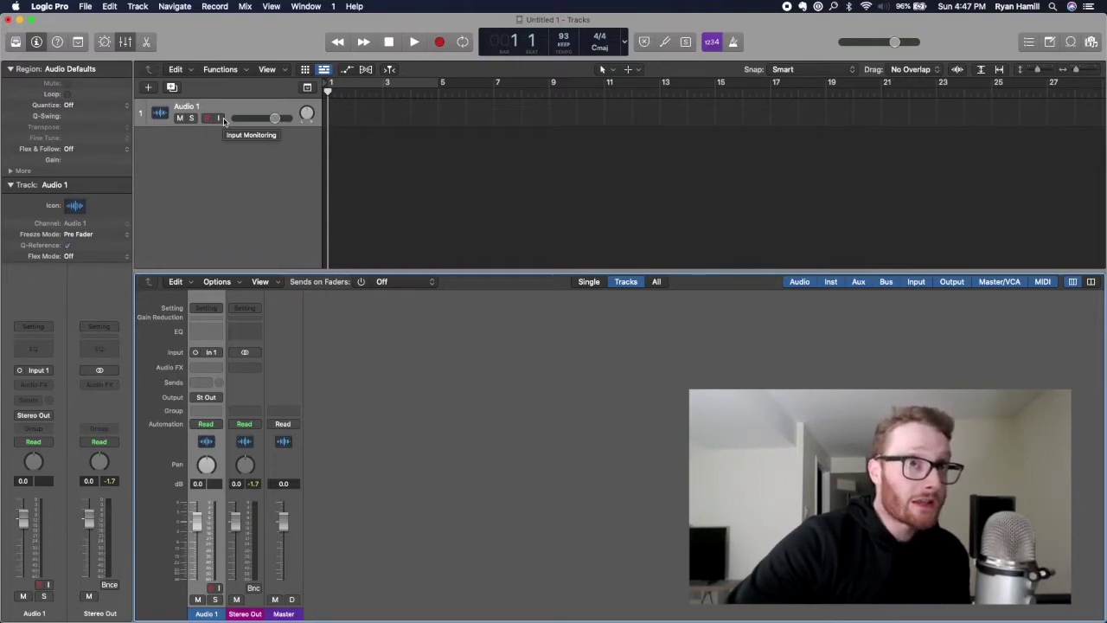
Turn on input monitoring for the Audio 1 track
left_click(222, 119)
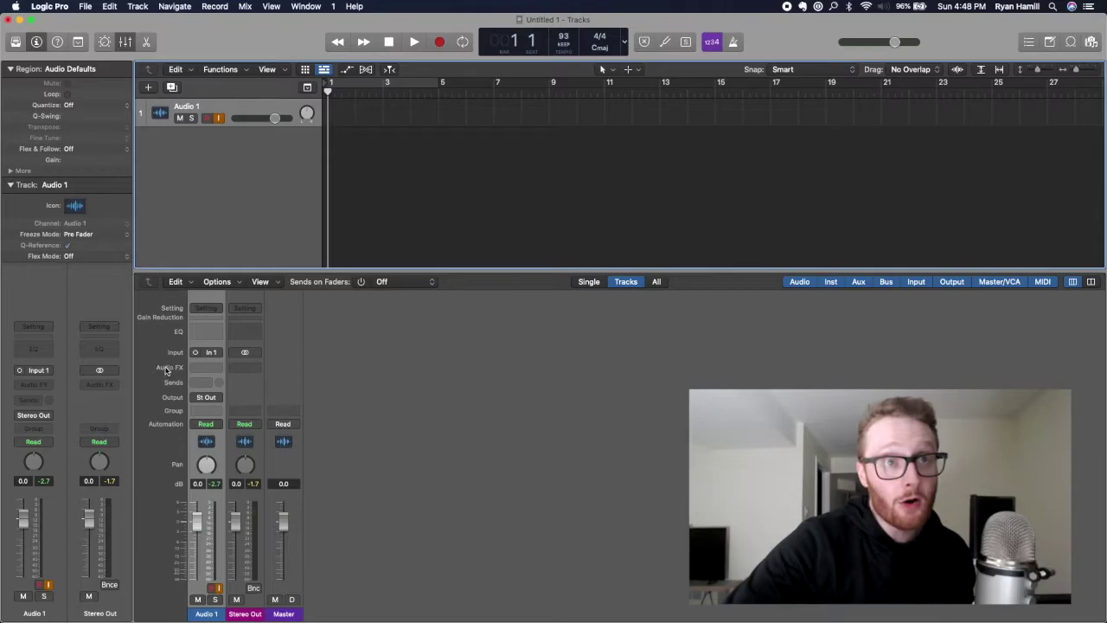
Insert Neural DSP Archetype Gojira (mono) into Audio 1's first Audio FX slot
left_click(222, 367)
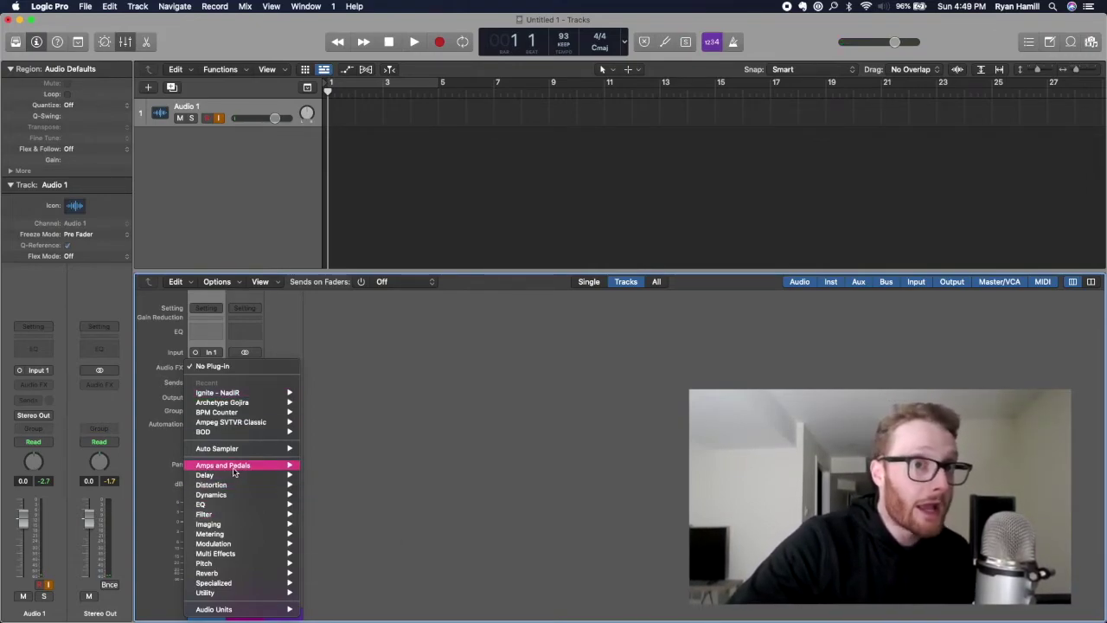
mouse_move(233, 472)
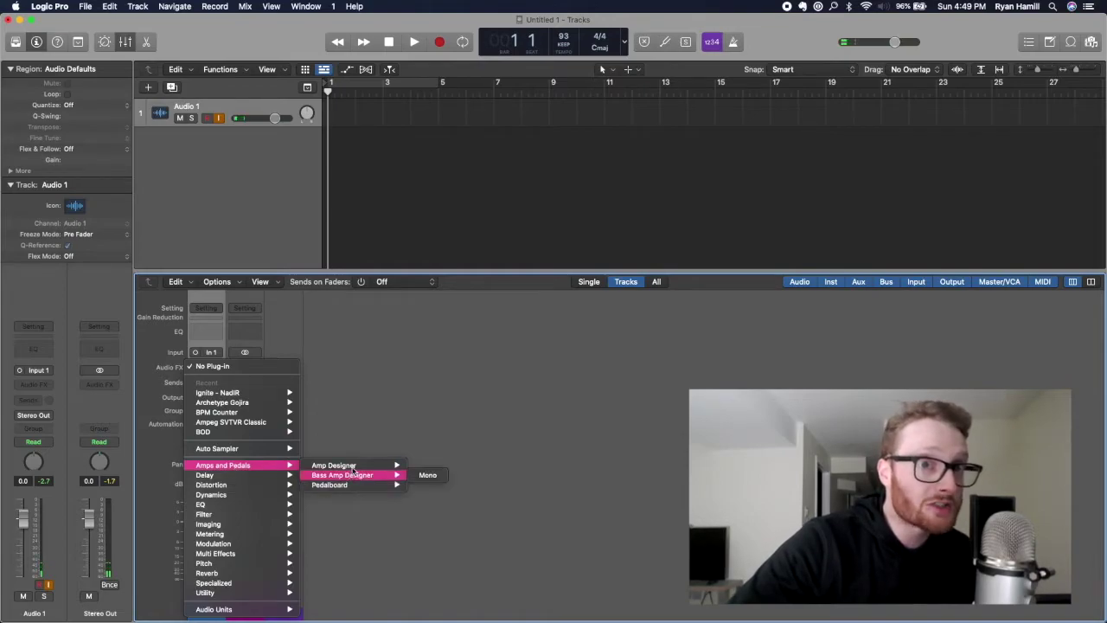
mouse_move(355, 468)
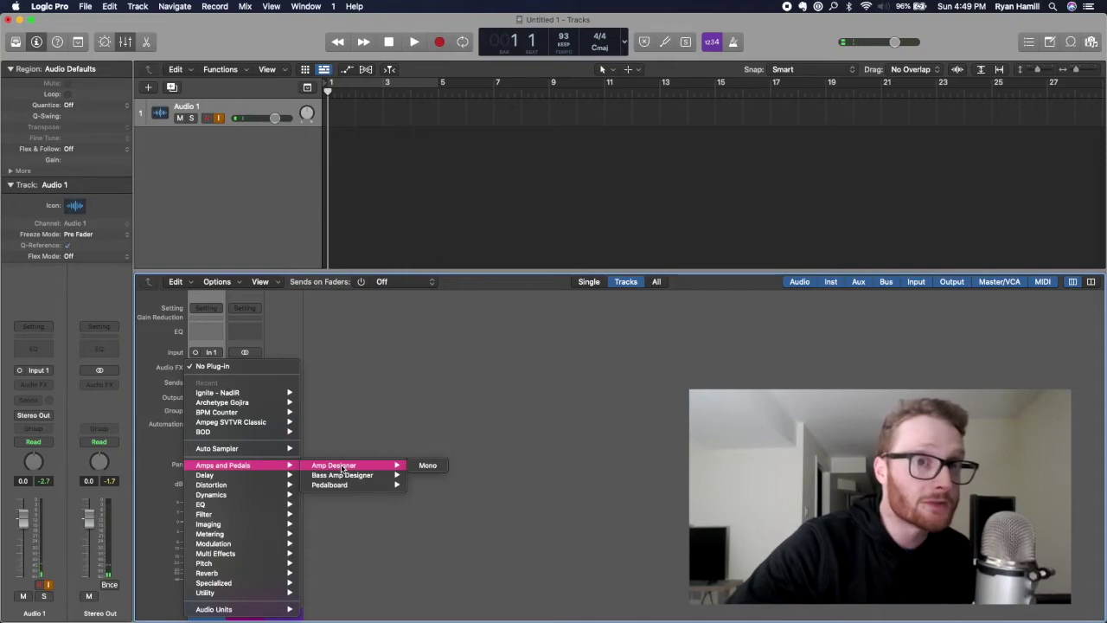
mouse_move(225, 610)
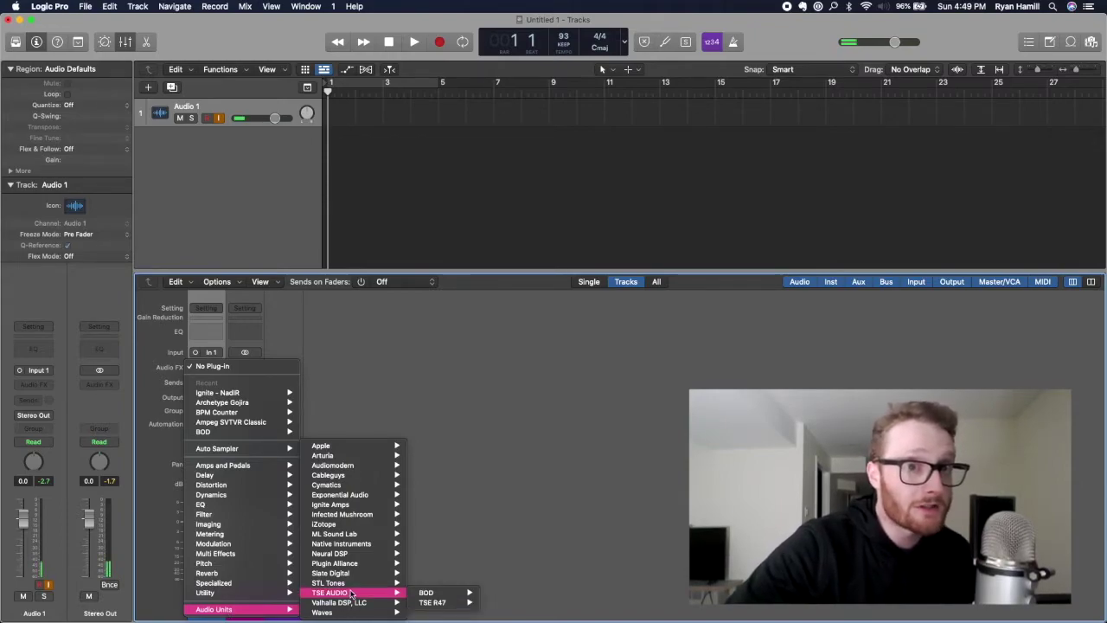
mouse_move(368, 551)
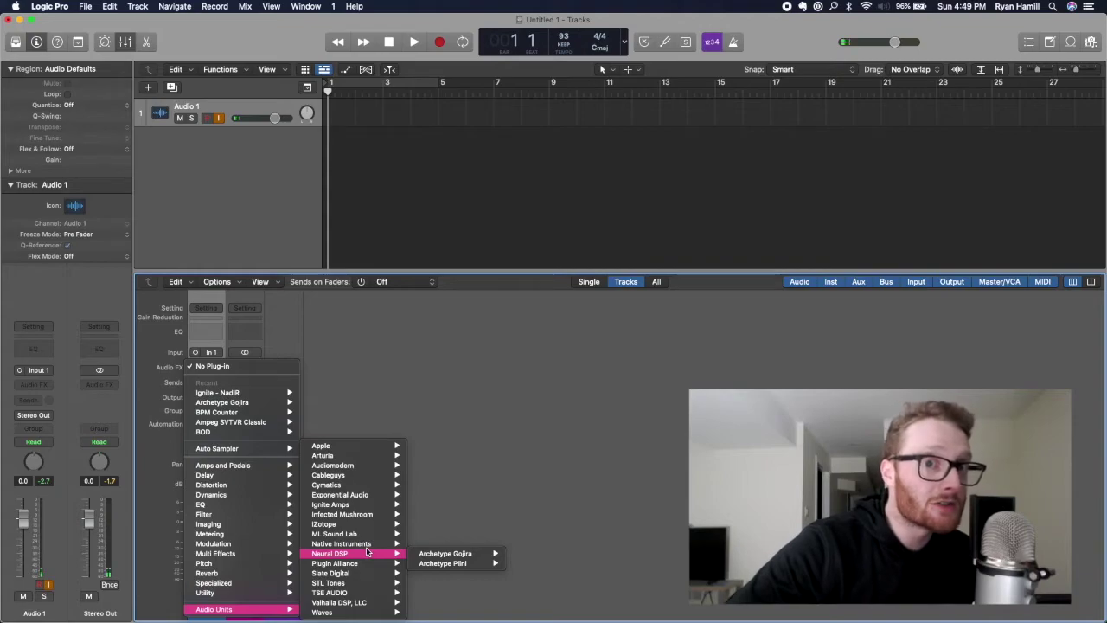
mouse_move(465, 553)
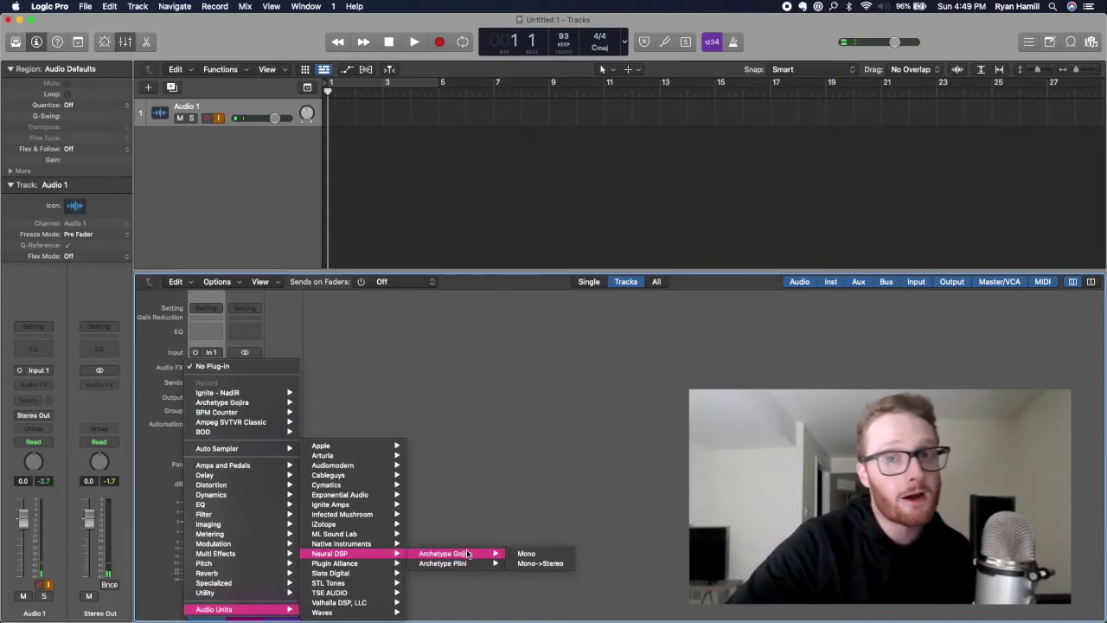
left_click(539, 553)
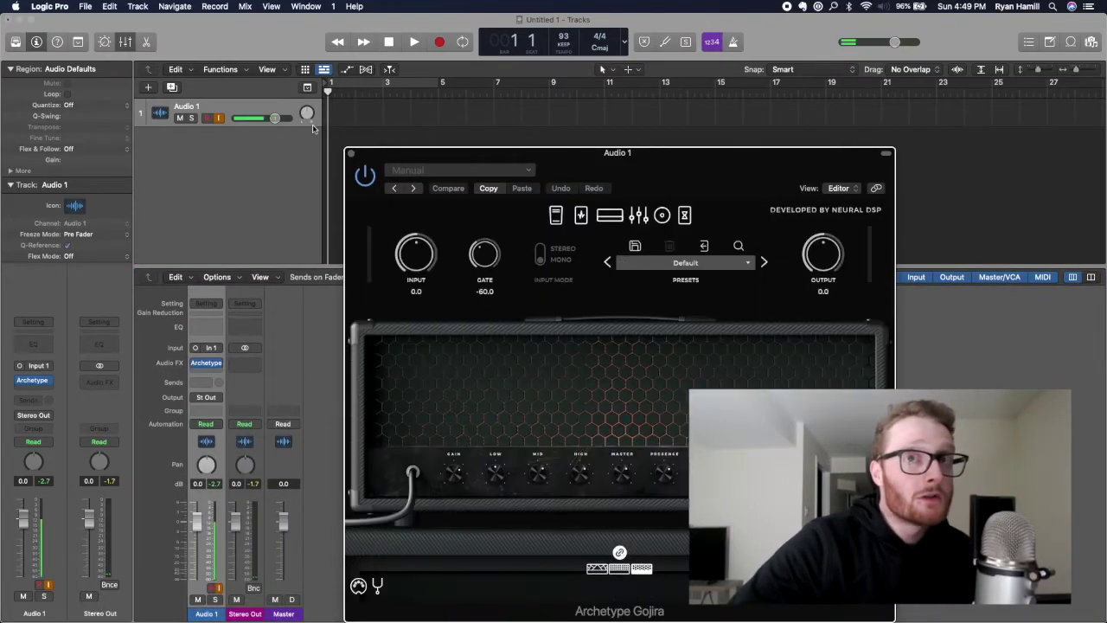
Move the Archetype Gojira plug-in window to the top of the screen, then close it
left_click_drag(758, 157, 711, 23)
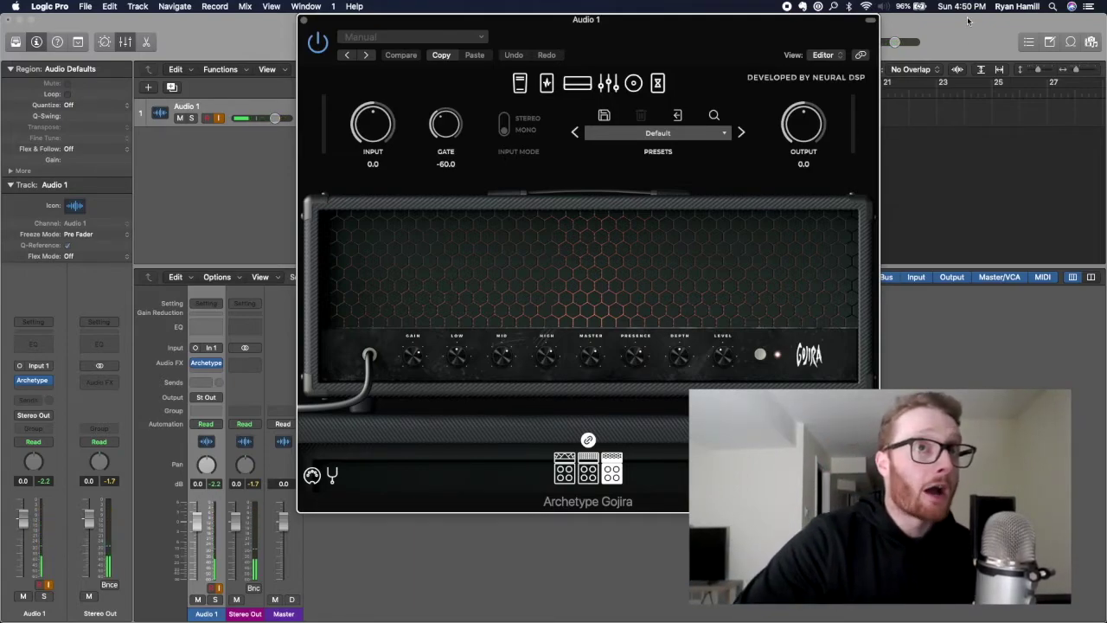
left_click(303, 19)
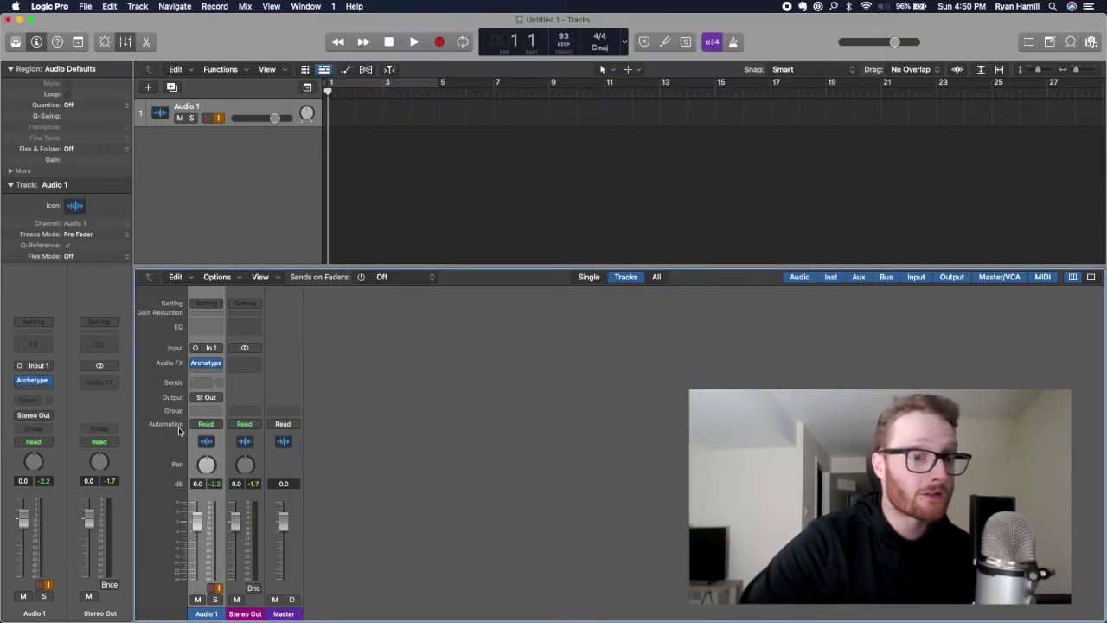
Turn off Audio 1's input monitoring and load STL Tones Ignite - NadIR (mono) after Archetype
left_click(220, 118)
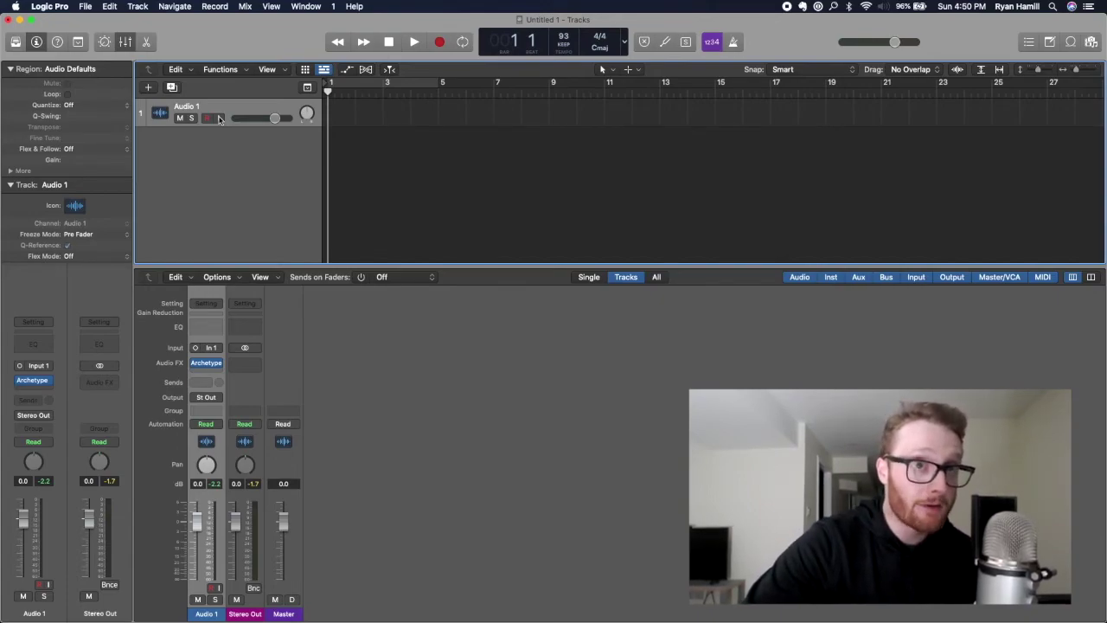
left_click(216, 364)
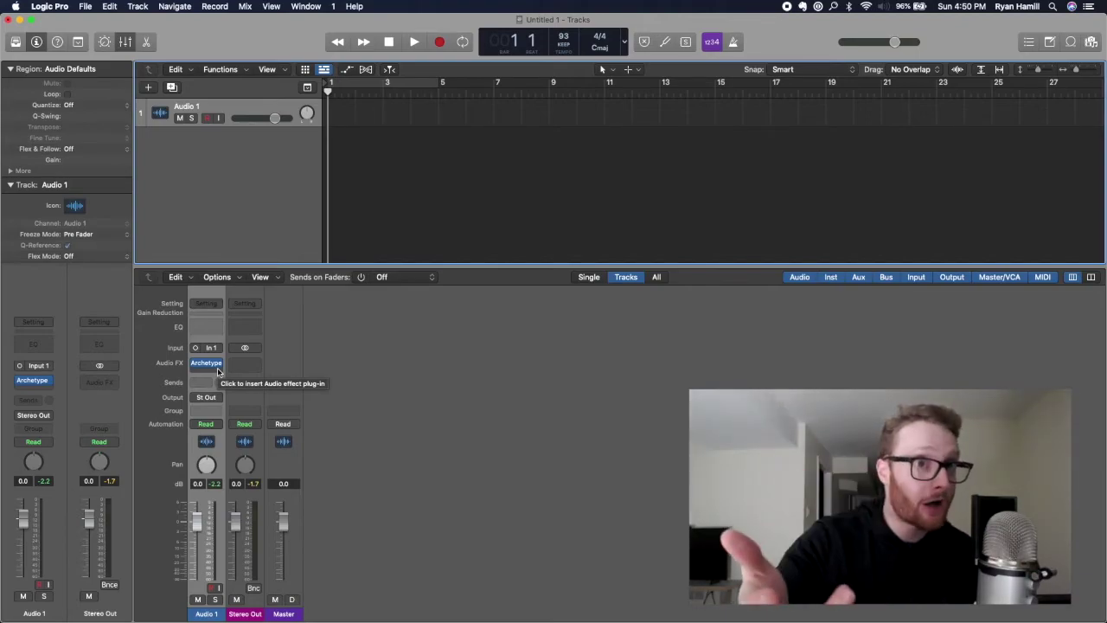
left_click(218, 371)
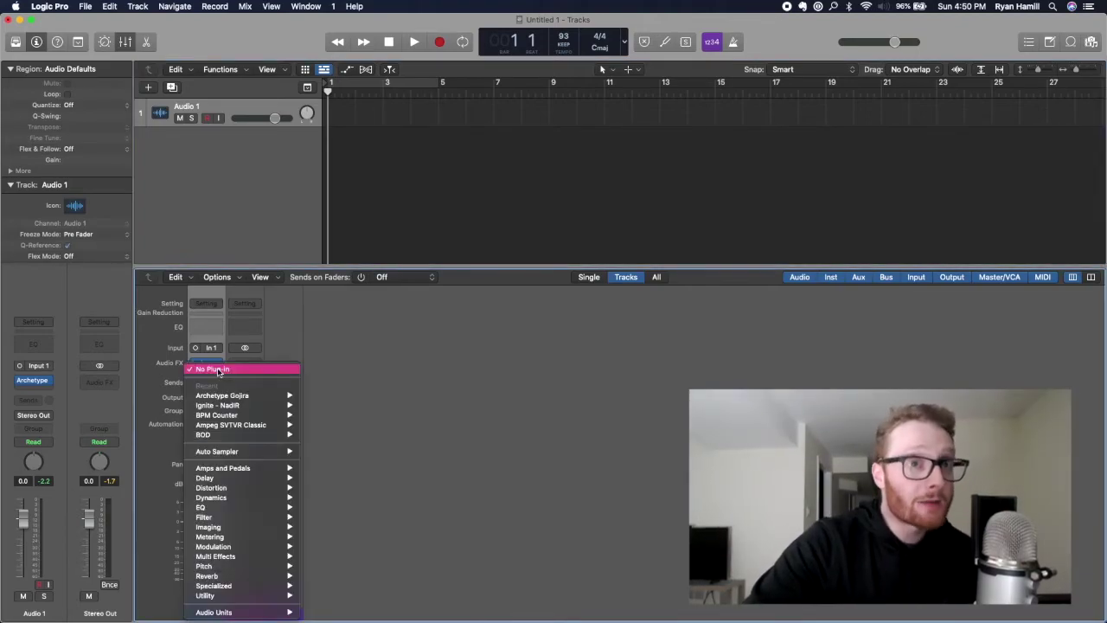
mouse_move(193, 612)
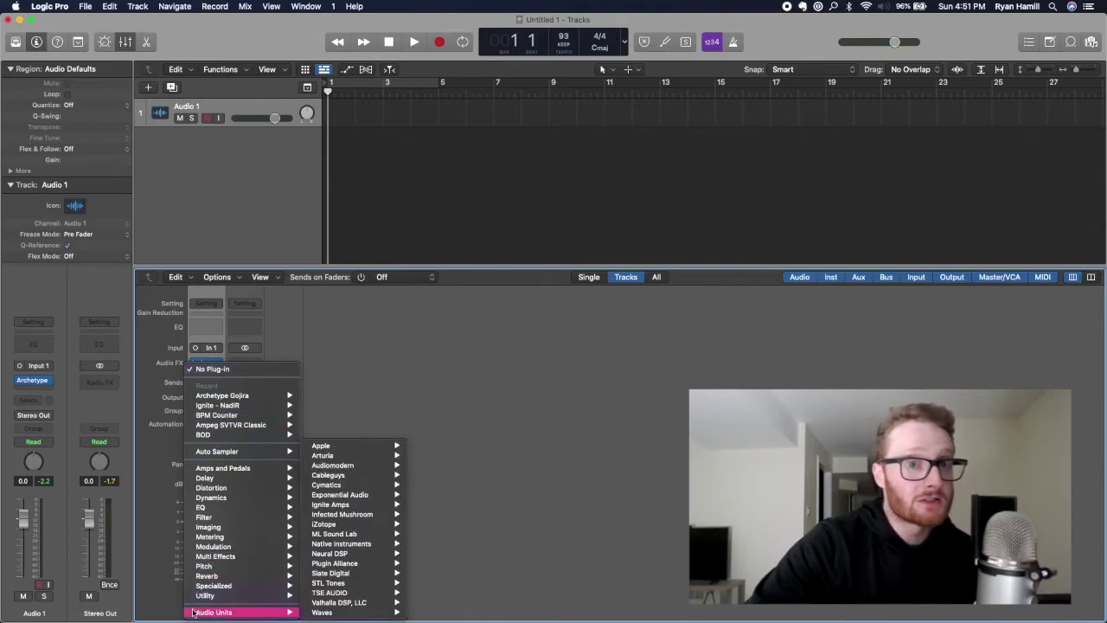
mouse_move(350, 586)
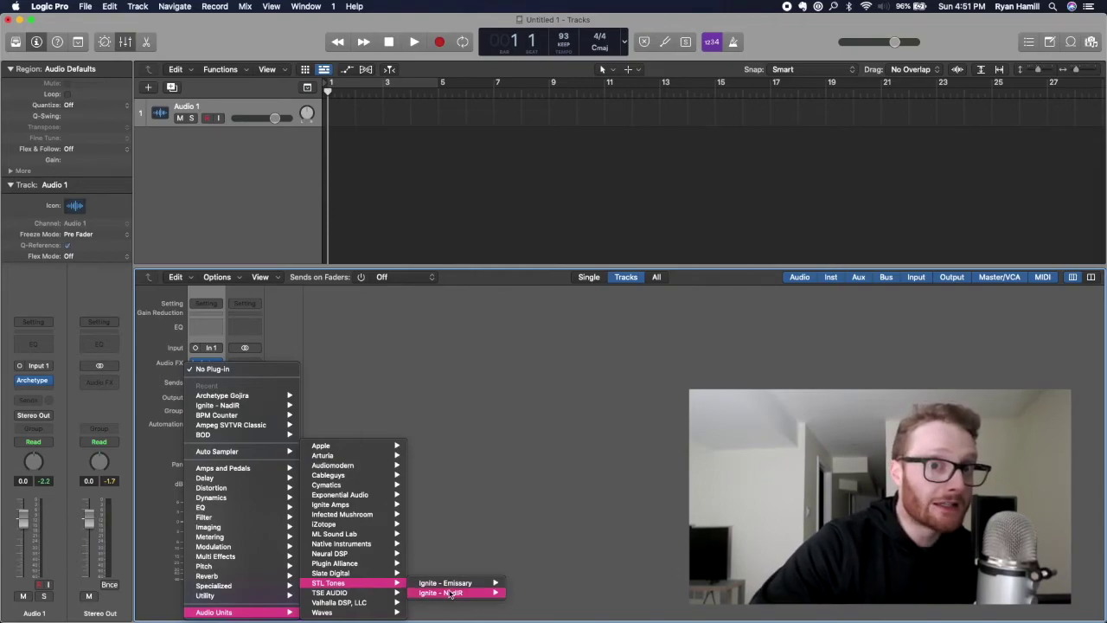
mouse_move(449, 595)
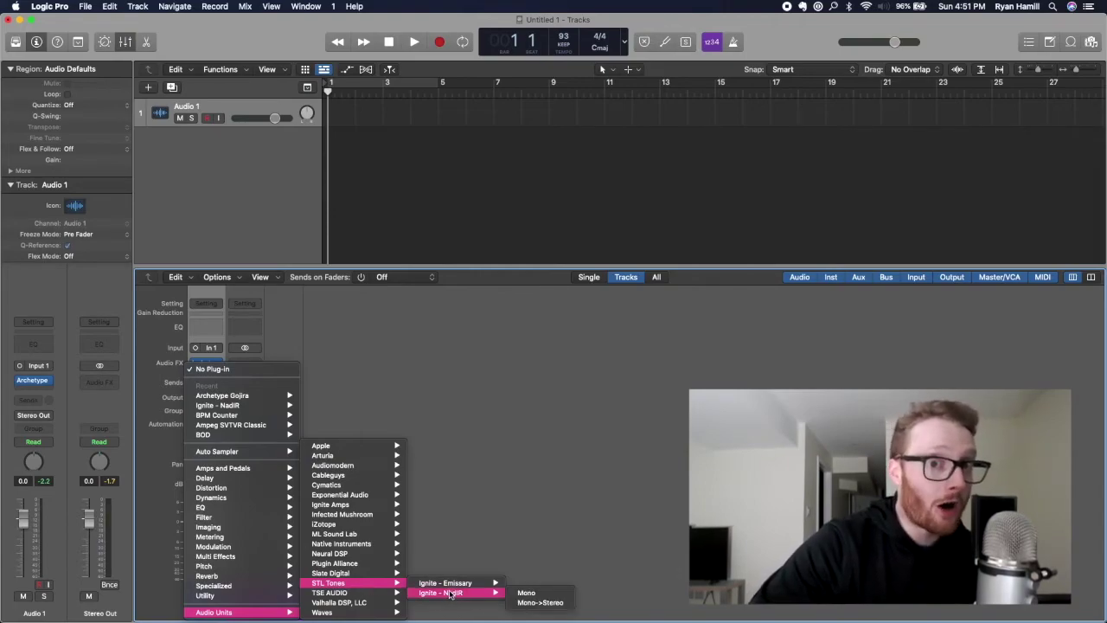
left_click(541, 595)
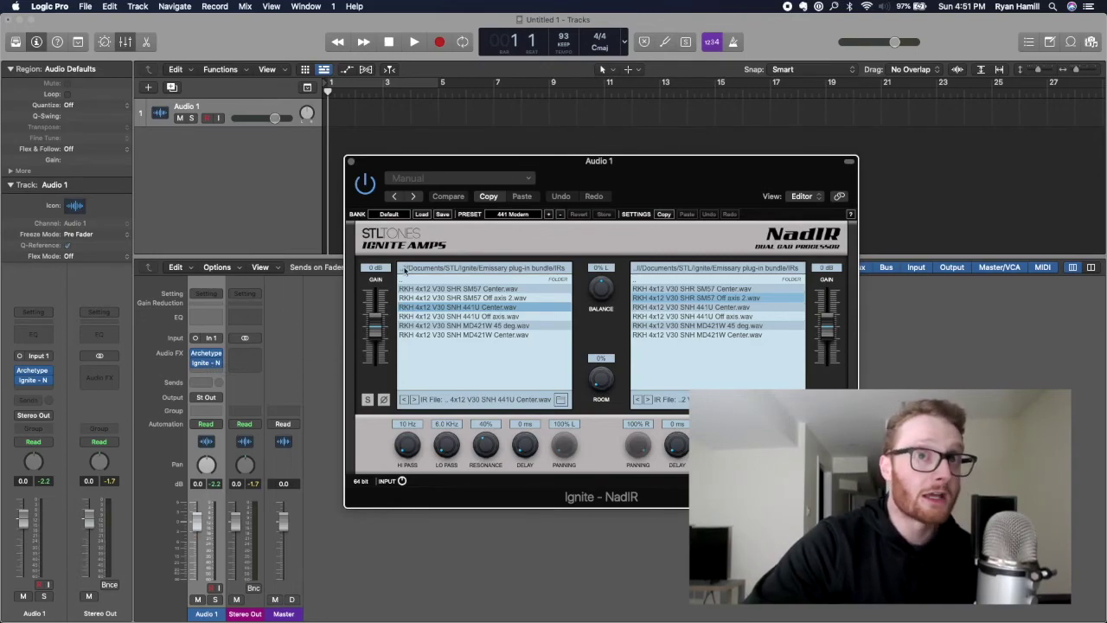
Close the Ignite NadIR plug-in window, returning to the Tracks and Mixer view
left_click(350, 161)
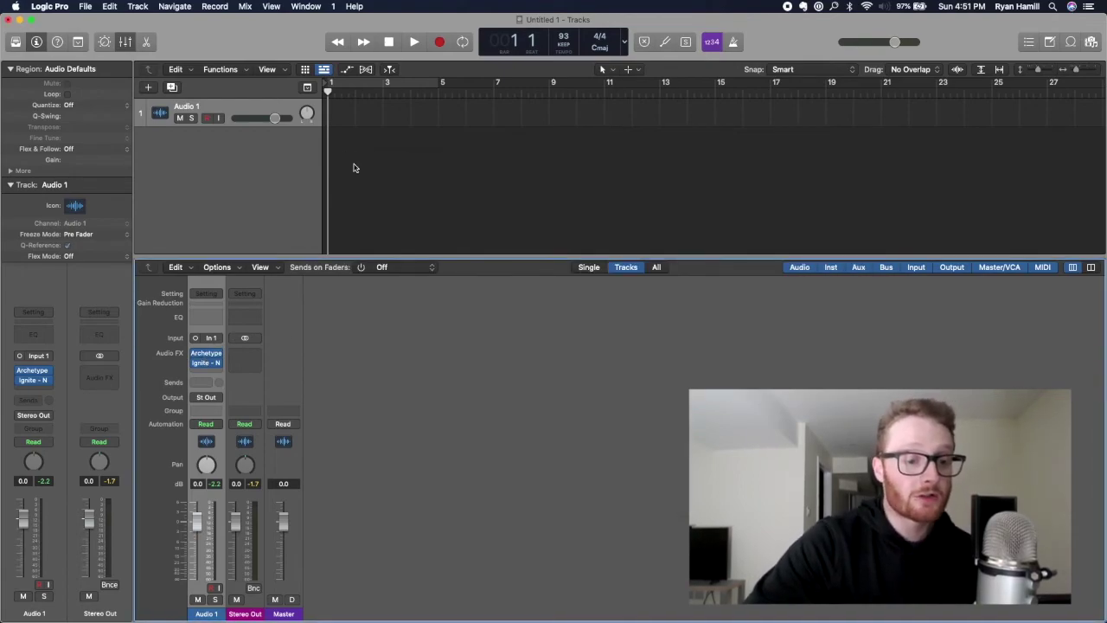